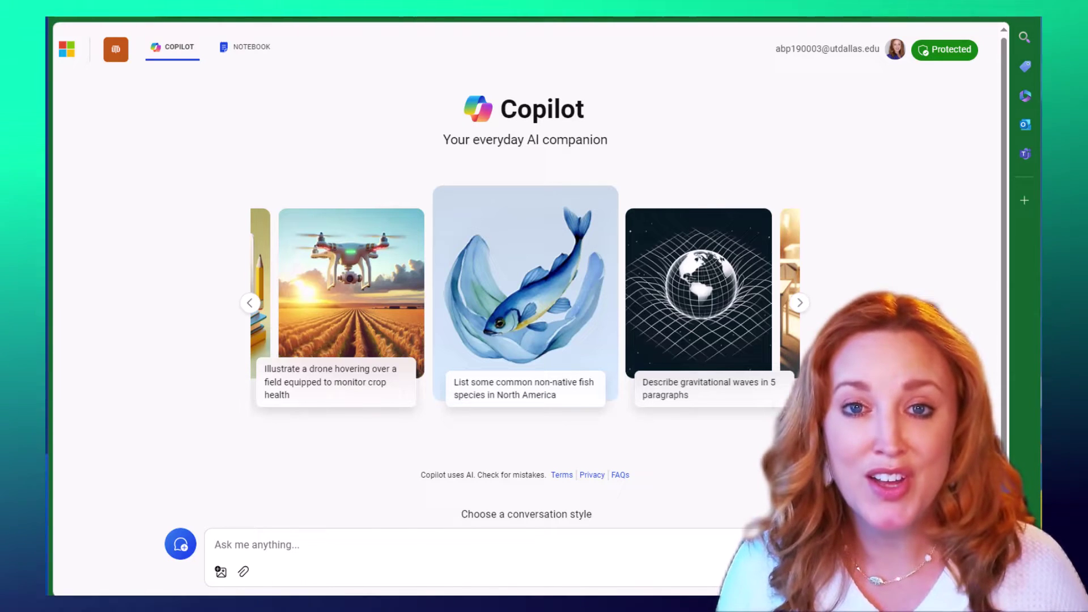
Get the signed-in Copilot home page ready, with data protection on and the prompt box empty
mouse_move(954, 55)
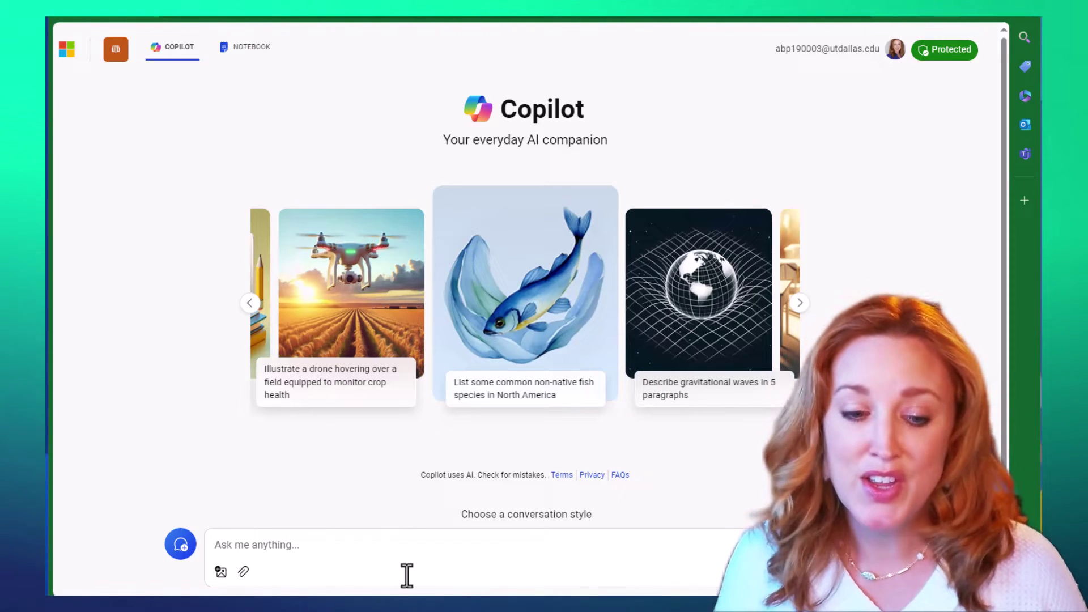
Paste and send the prompt asking about UT Dallas parking lots and their capacities
type("Here’s a table listing some of the parking lots at the University of Texas at Dallas (UT Dallas) in Richardson, sorted by the number of cars they can accommodate:")
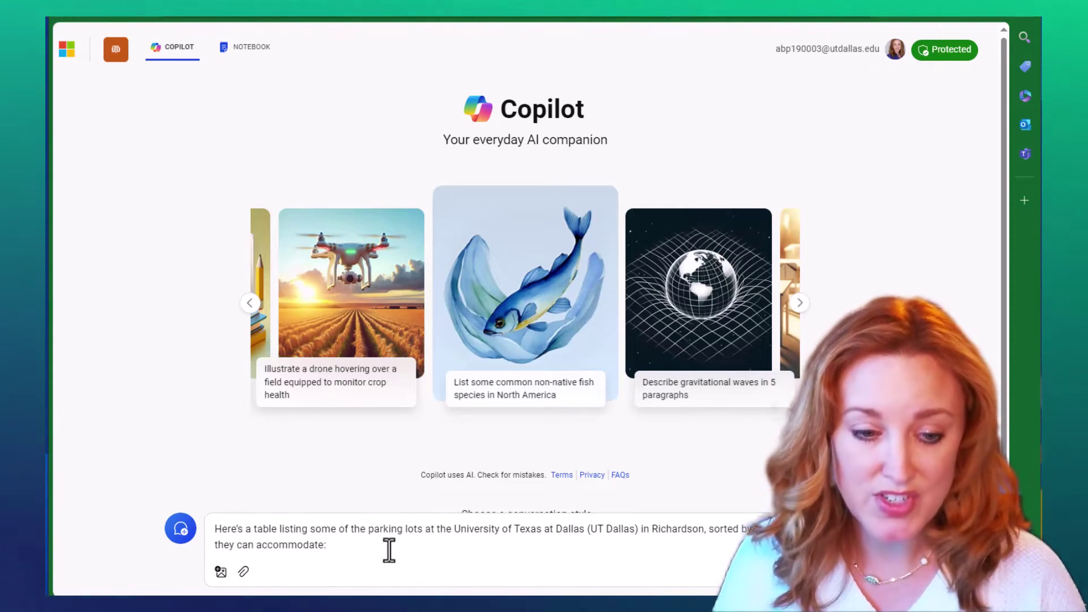
key("Return")
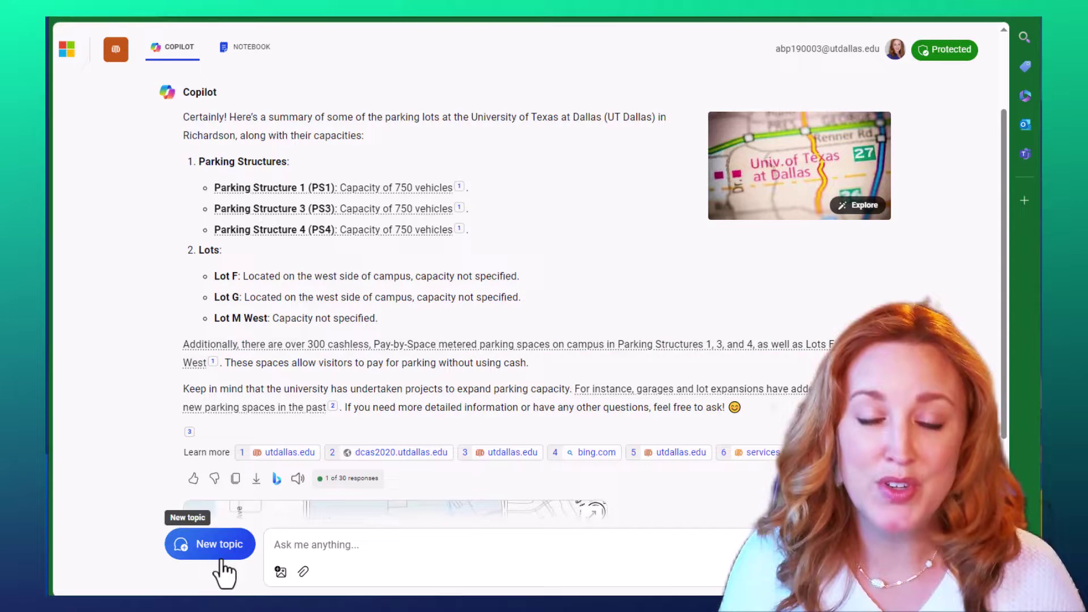
Start a new topic so Copilot clears the parking-lot conversation
left_click(222, 560)
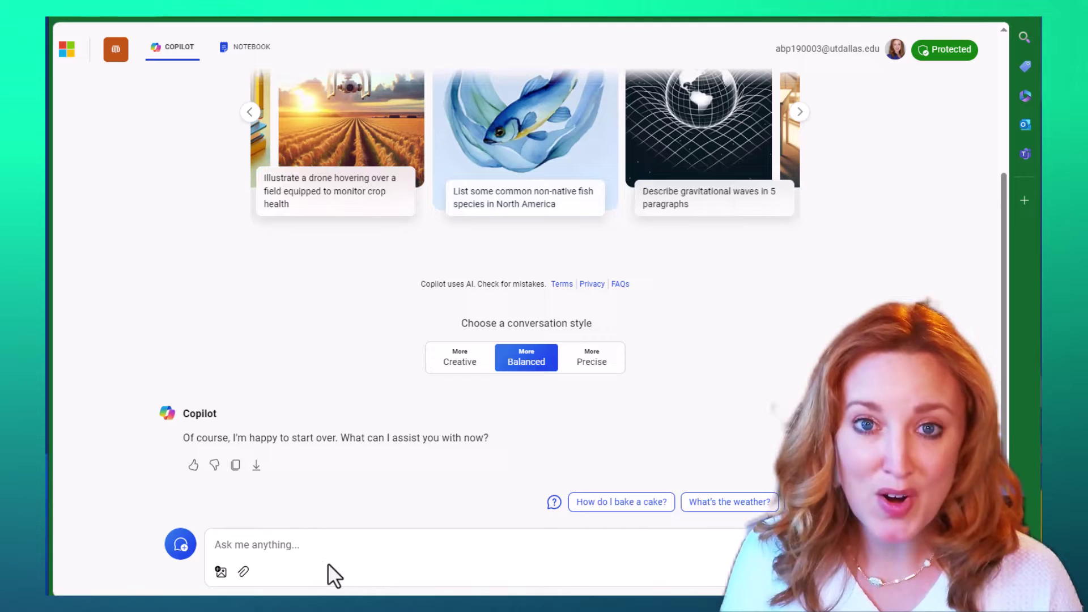
Paste the co-organizer muting question and attach Roles in Webinars.pdf from the Desktop
type("From this file, do MS webinar co-organizers have ability to mute participants?")
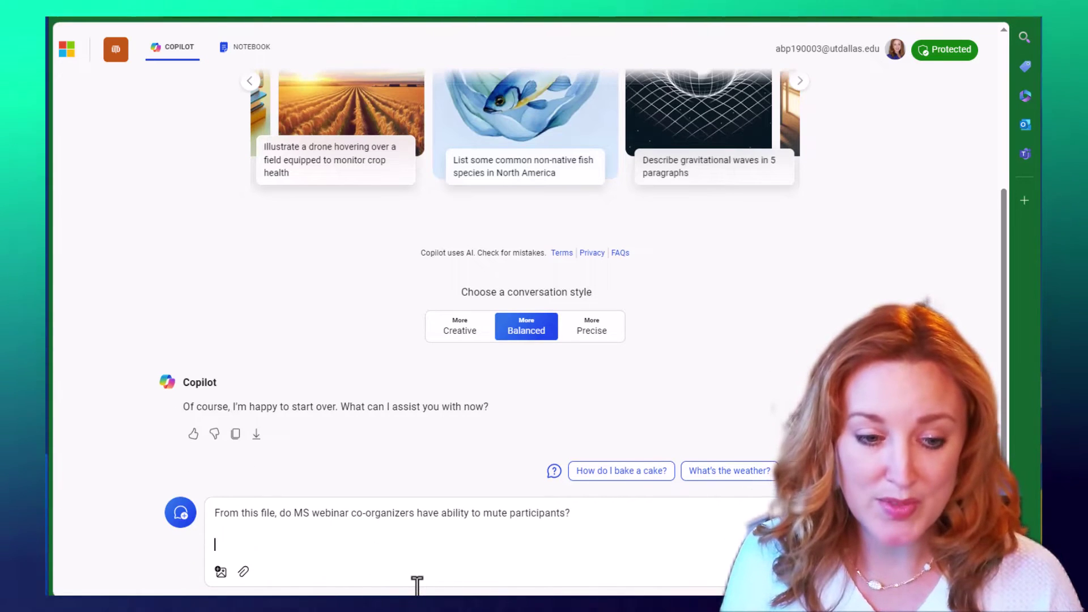
left_click(243, 571)
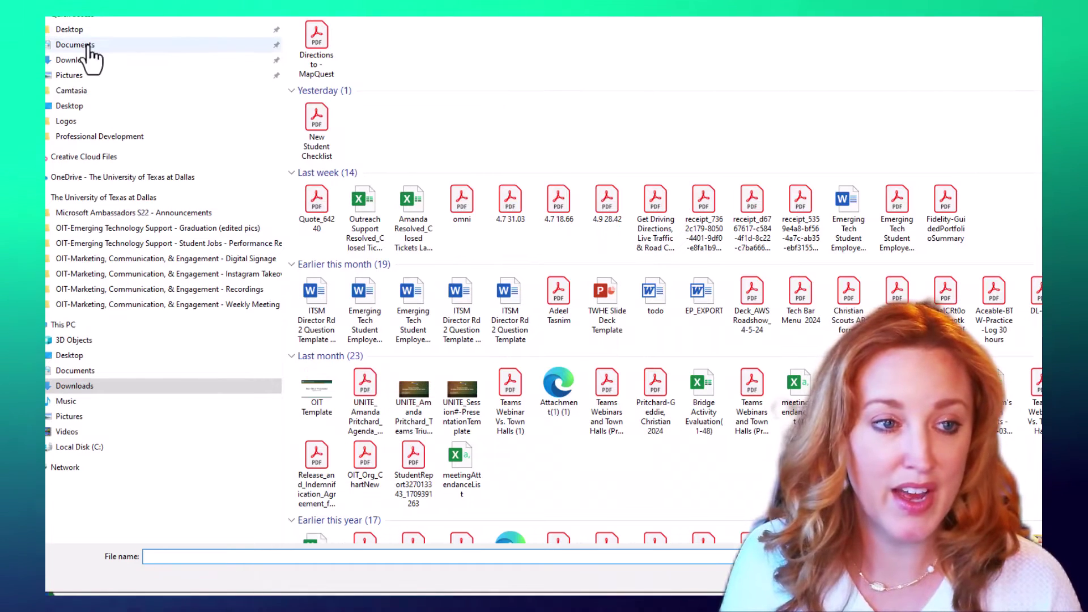
left_click(226, 104)
left_click(337, 50)
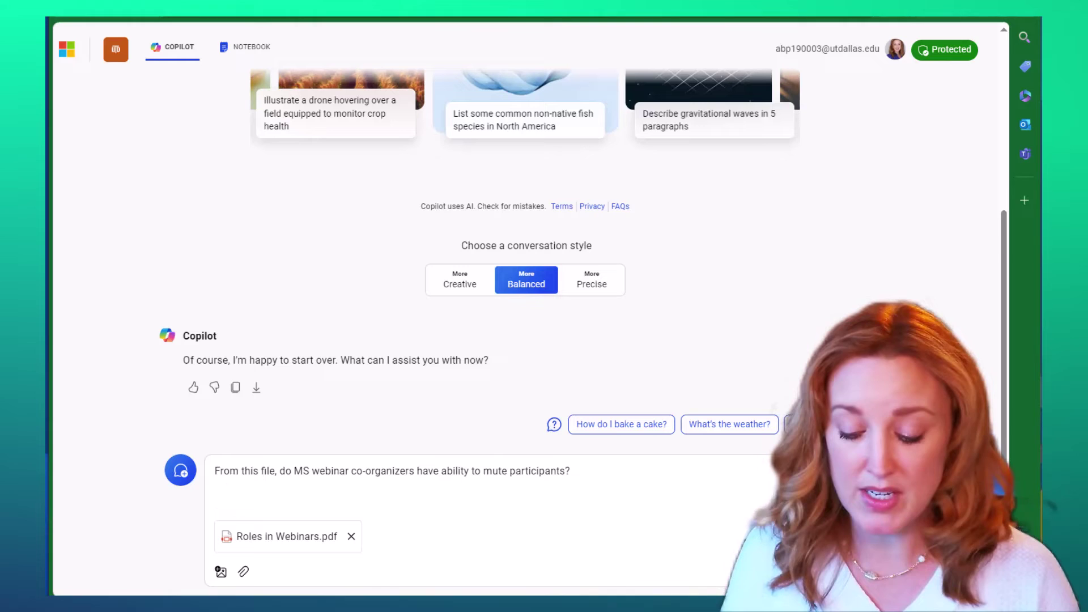
Remove the stray blank line and send the webinar question with its PDF
key("BackSpace")
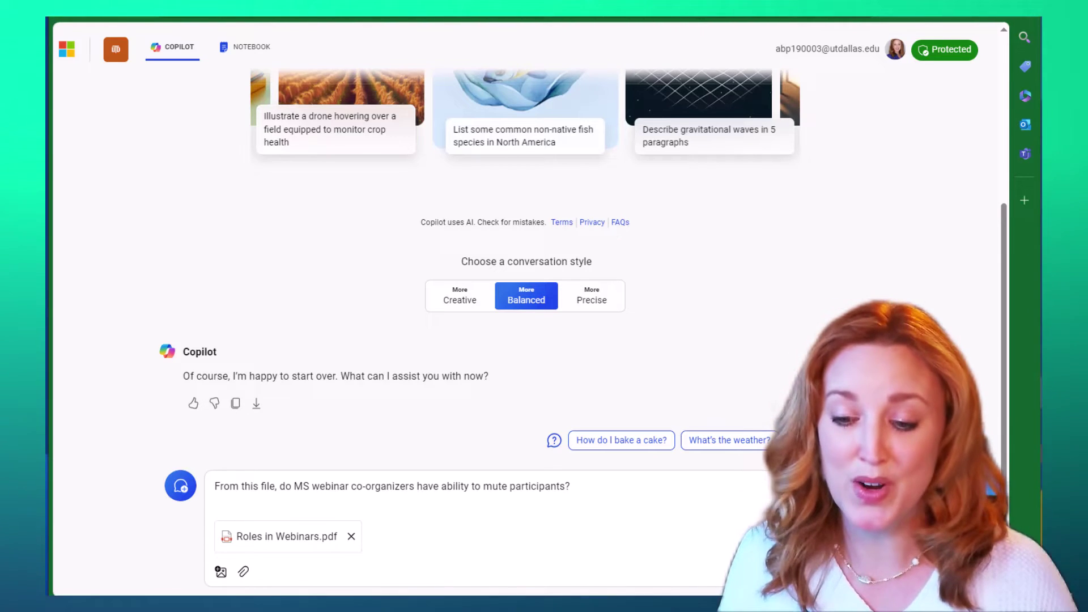
key("Return")
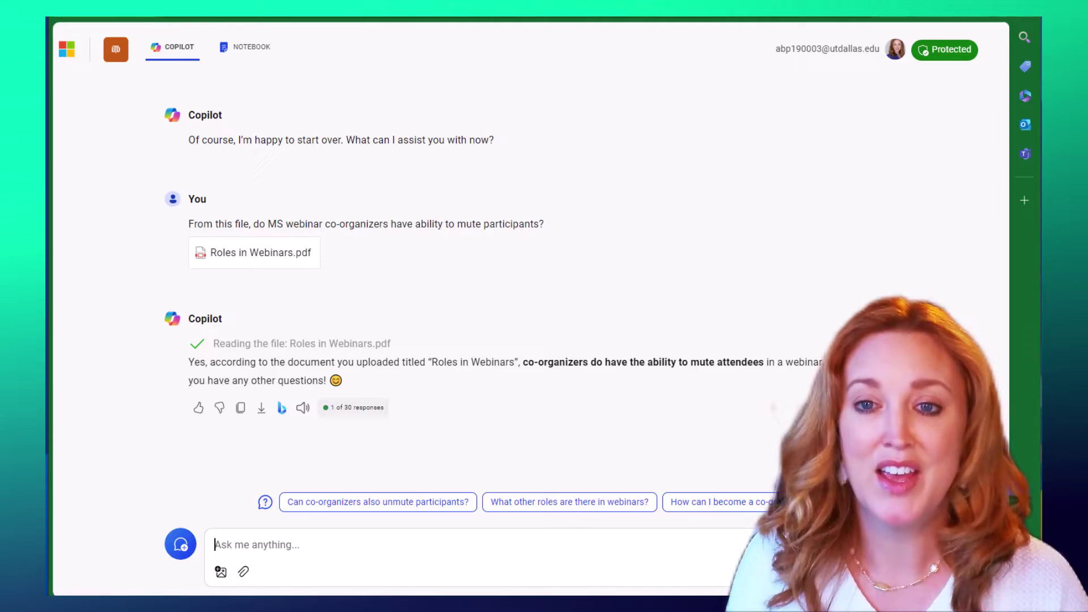
Attach OIT_Org_Chart.pdf and paste the question asking whether a staff member is in desktop support
left_click(244, 573)
left_click(343, 37)
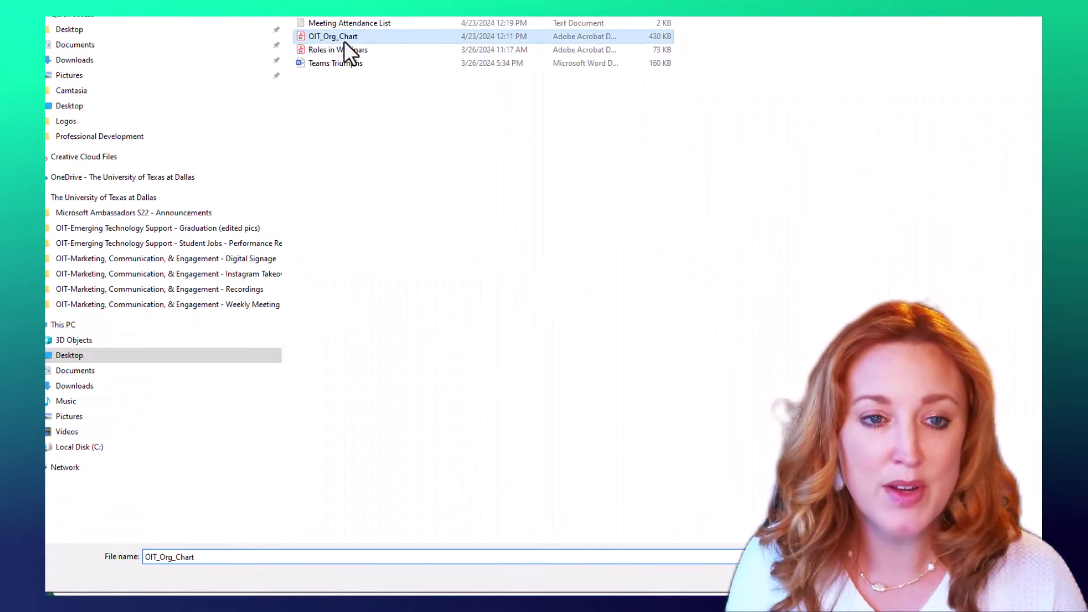
key("Return")
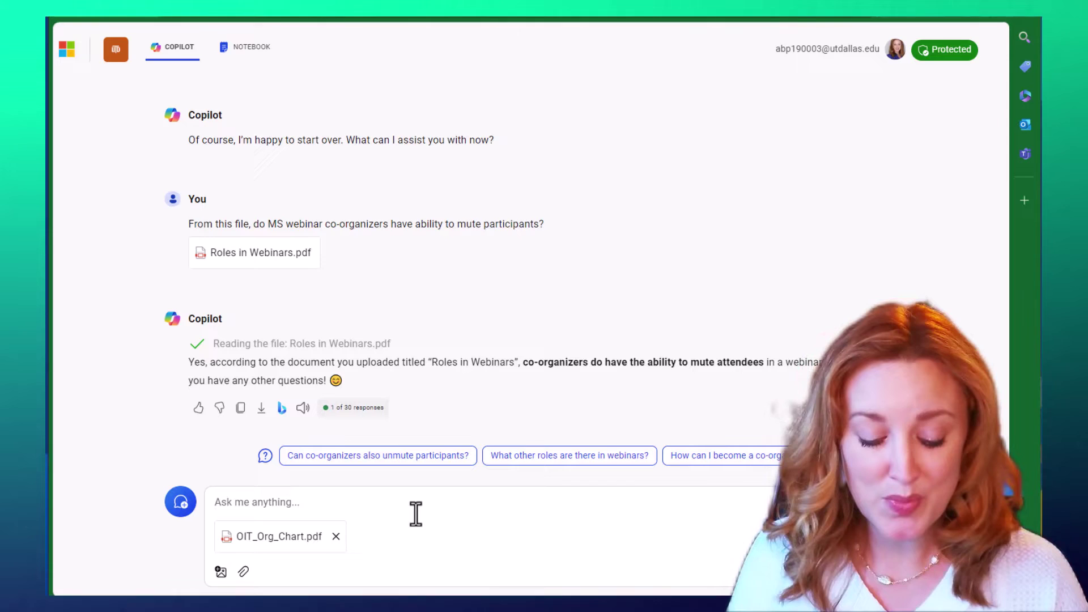
left_click(416, 514)
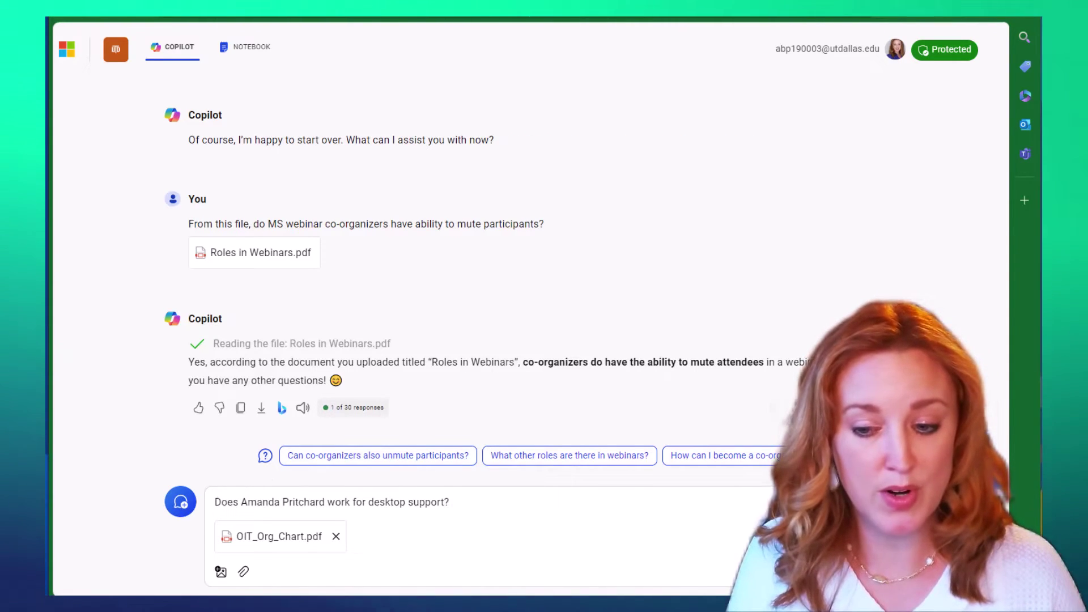
key("Return")
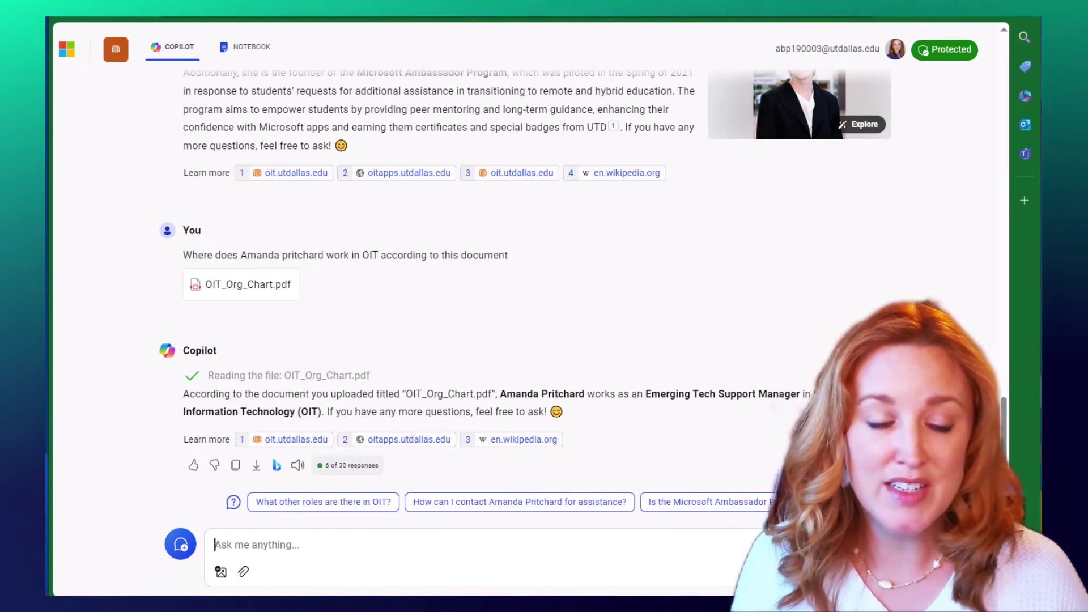
scroll(431, 283, "up", 2)
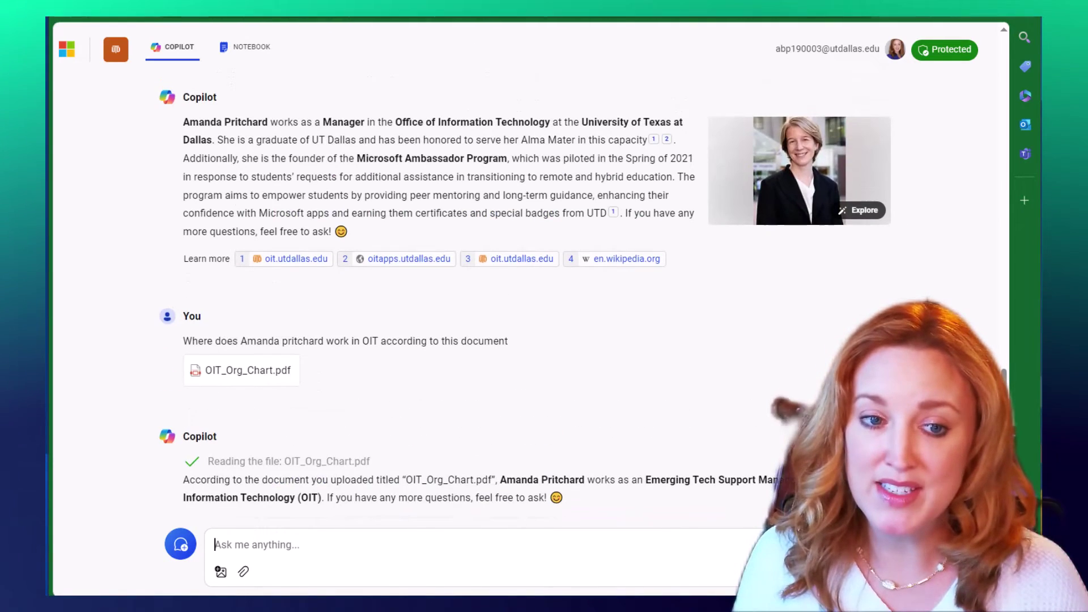
scroll(473, 260, "up", 3)
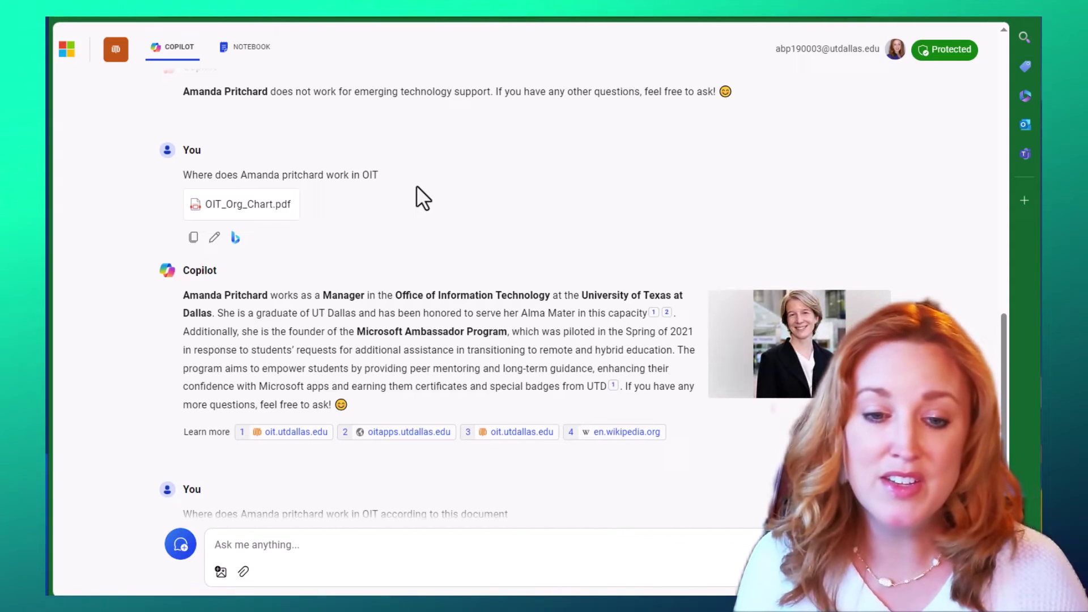
scroll(368, 161, "down", 2)
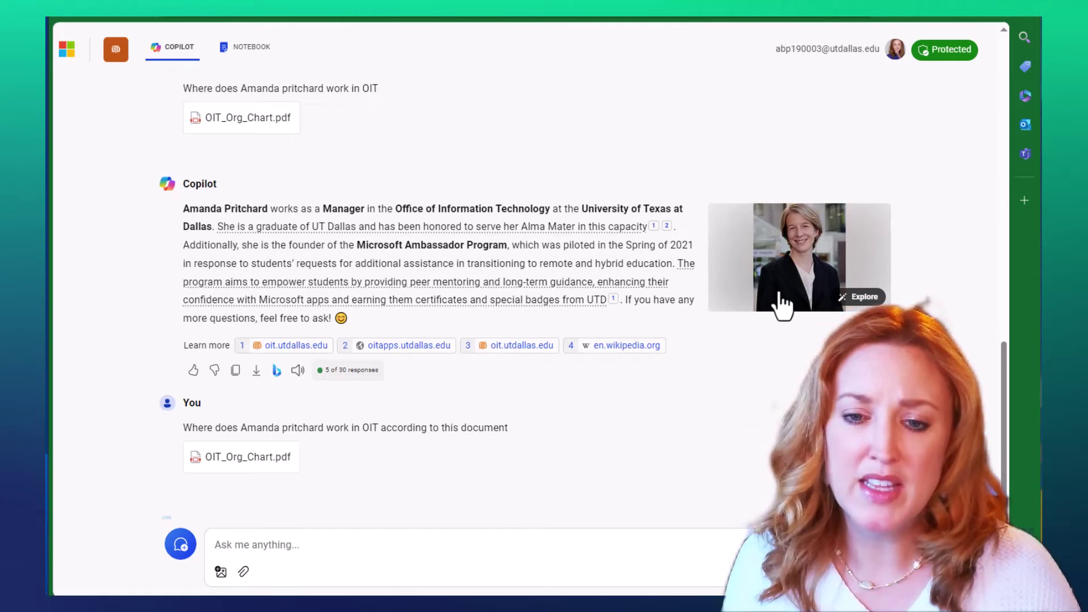
mouse_move(656, 359)
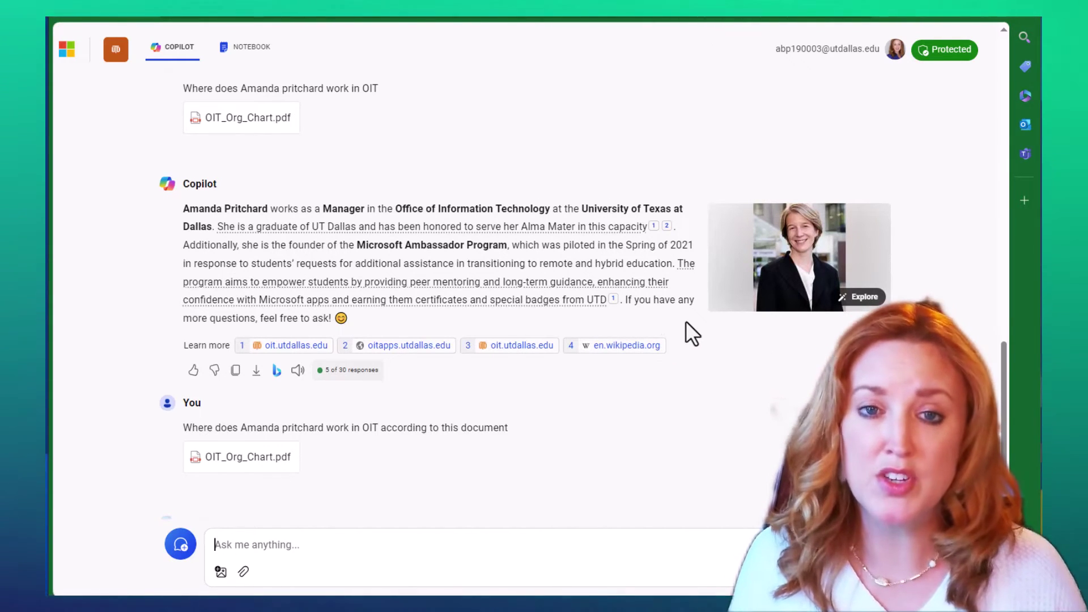
scroll(738, 436, "up", 6)
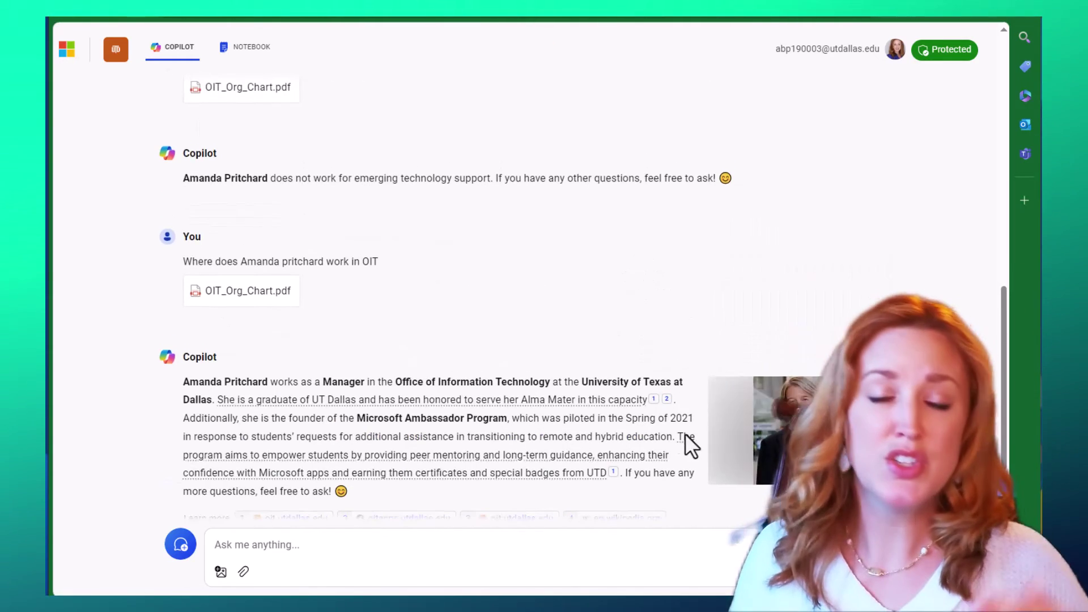
scroll(672, 427, "up", 1)
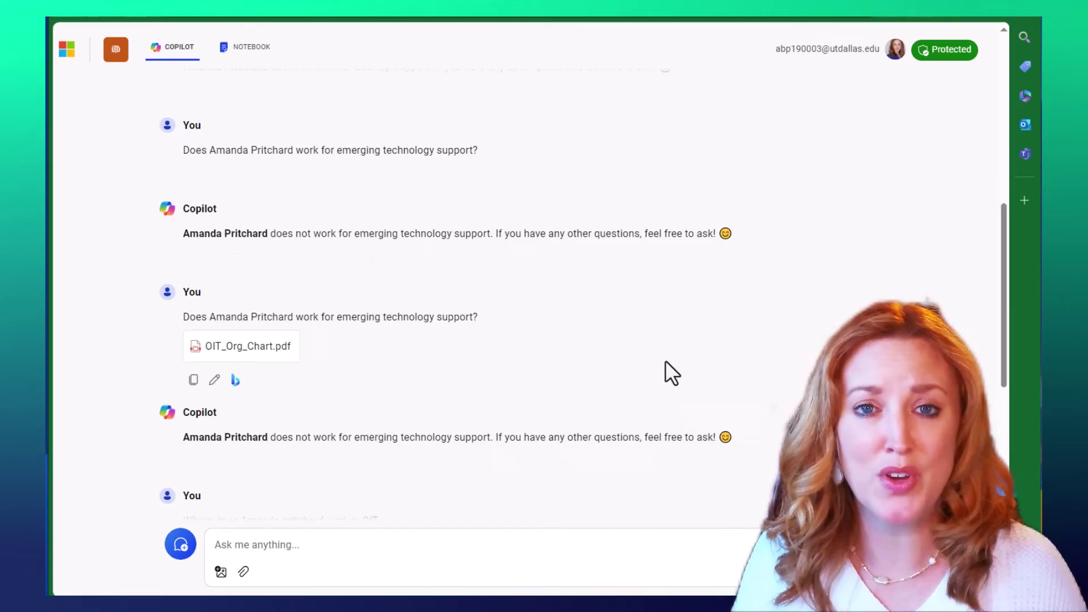
scroll(666, 363, "down", 6)
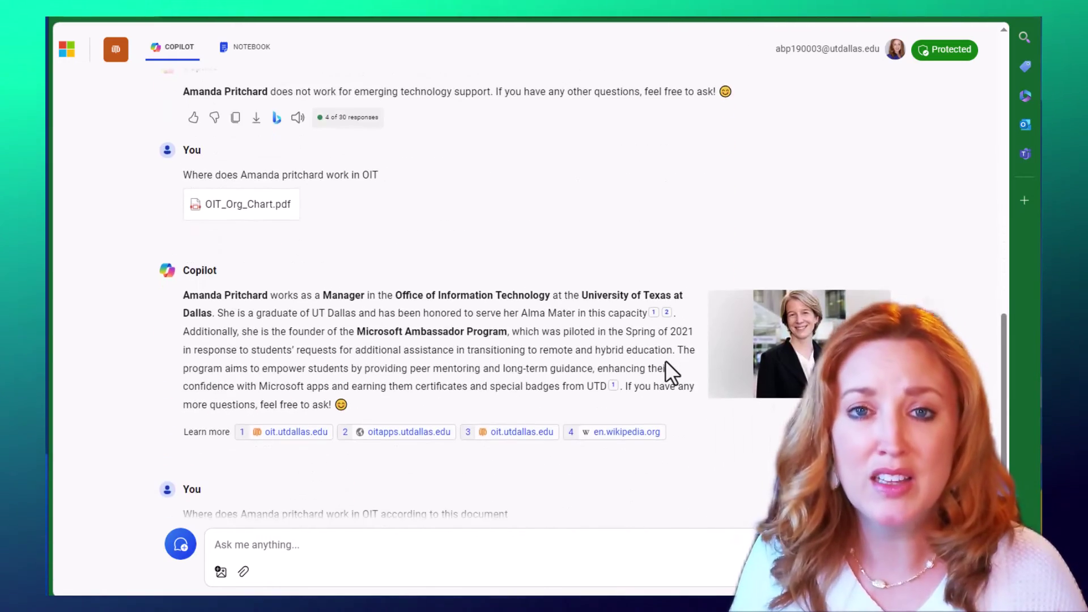
scroll(665, 360, "down", 4)
scroll(665, 361, "down", 1)
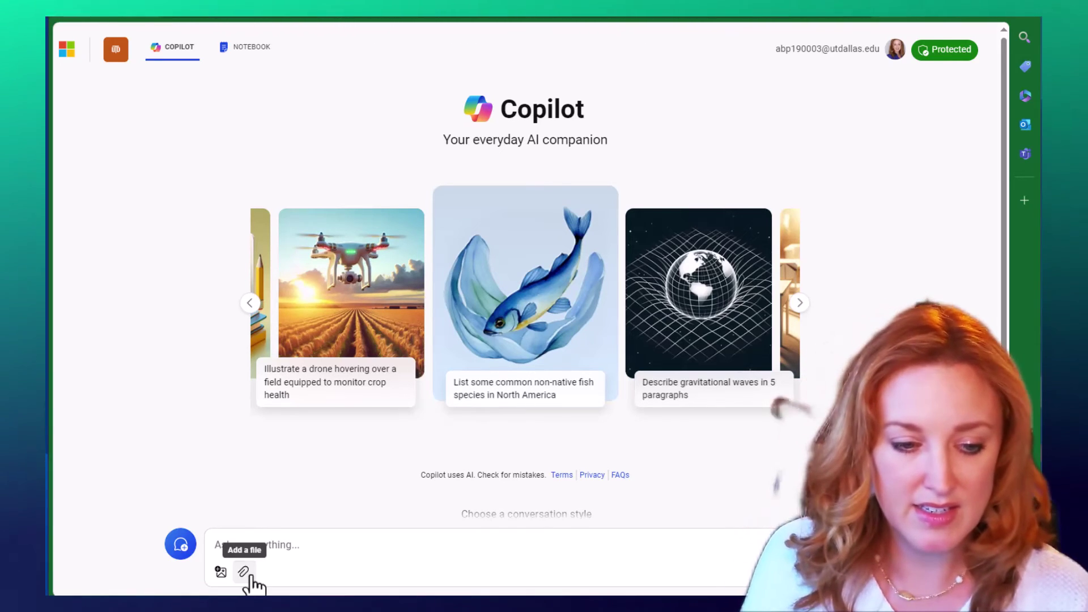
Attach Meeting Attendance List.txt to the attendance question
left_click(244, 573)
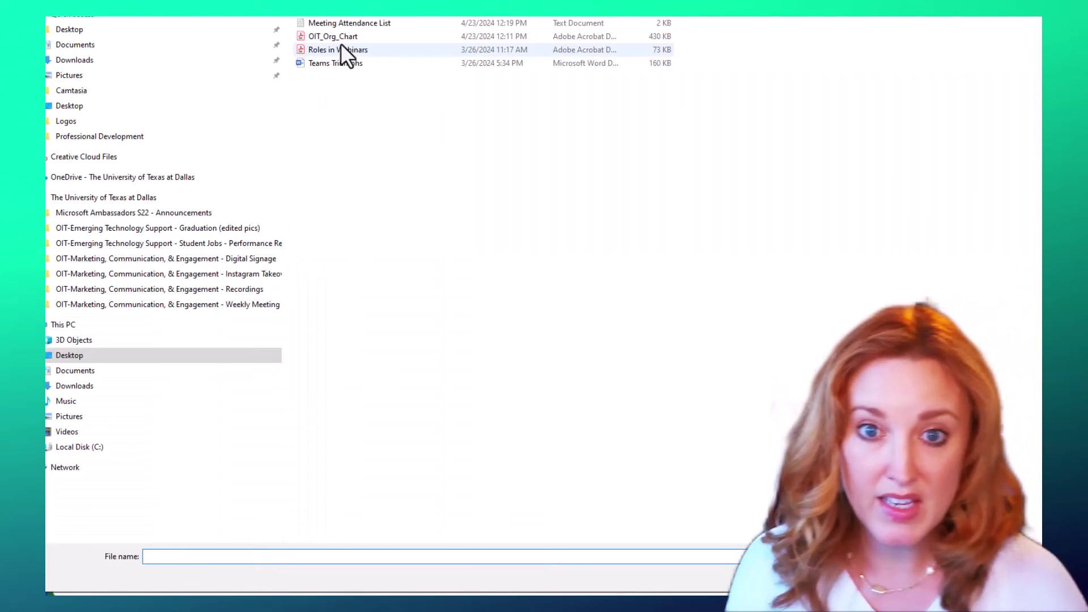
left_click(350, 24)
key("Return")
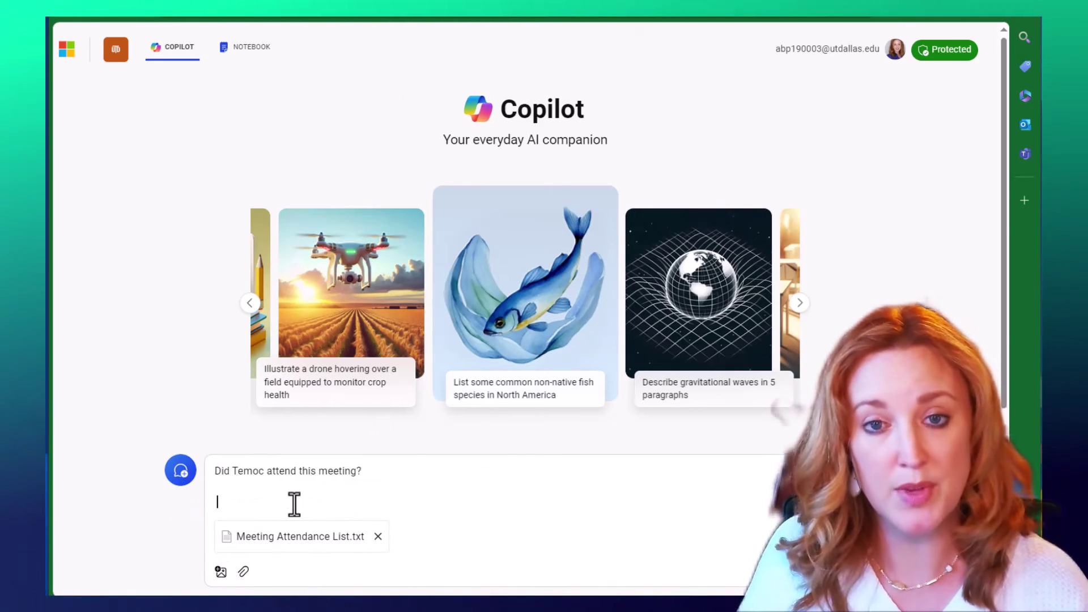
Start the question with 'Based upon this document,' and send it with the attendance list
key("BackSpace")
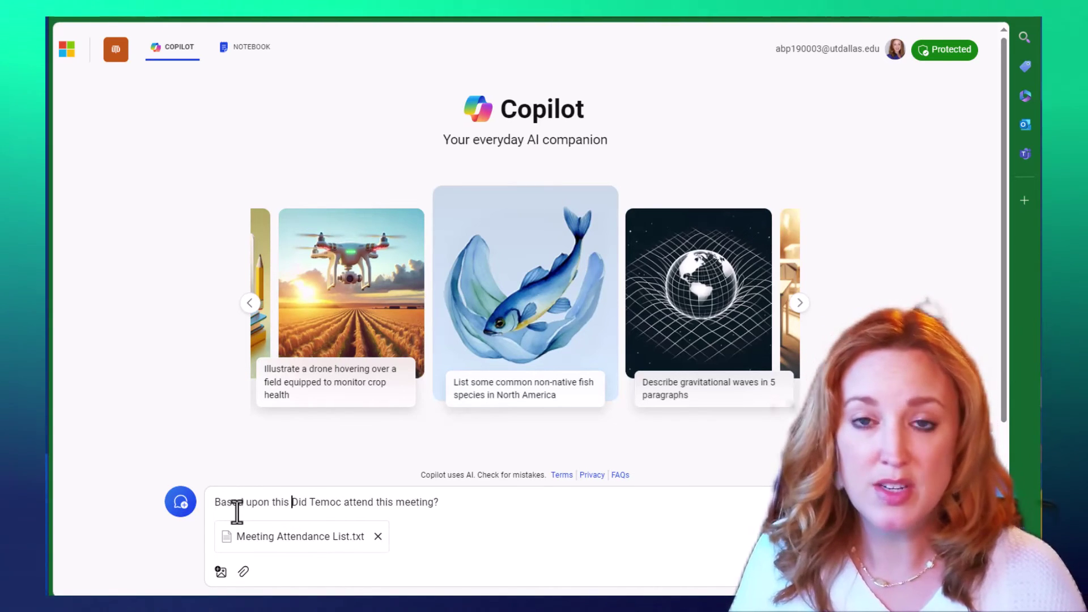
type("t")
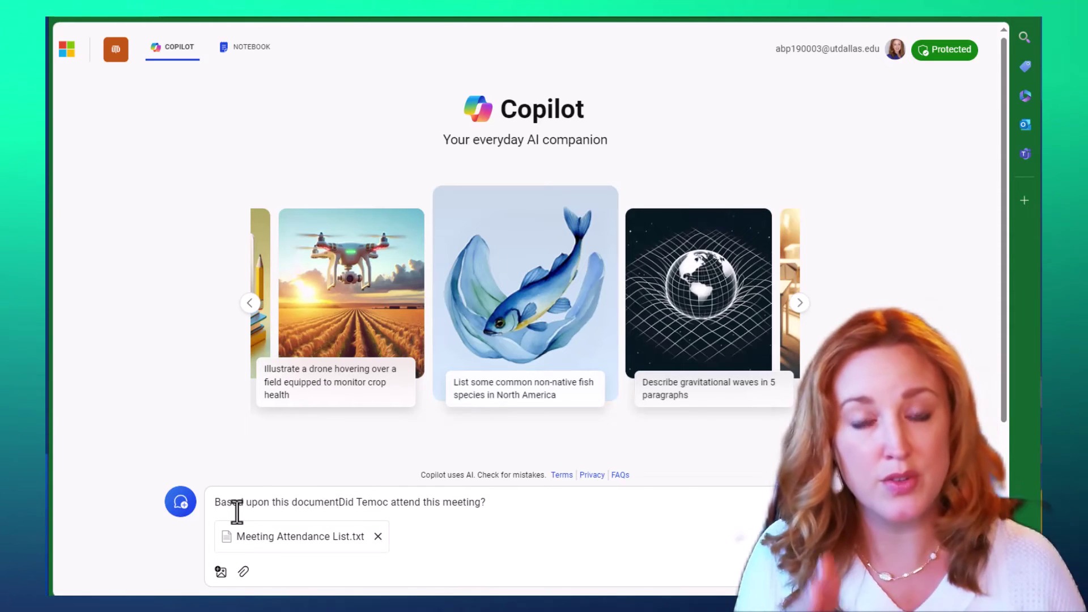
type(",")
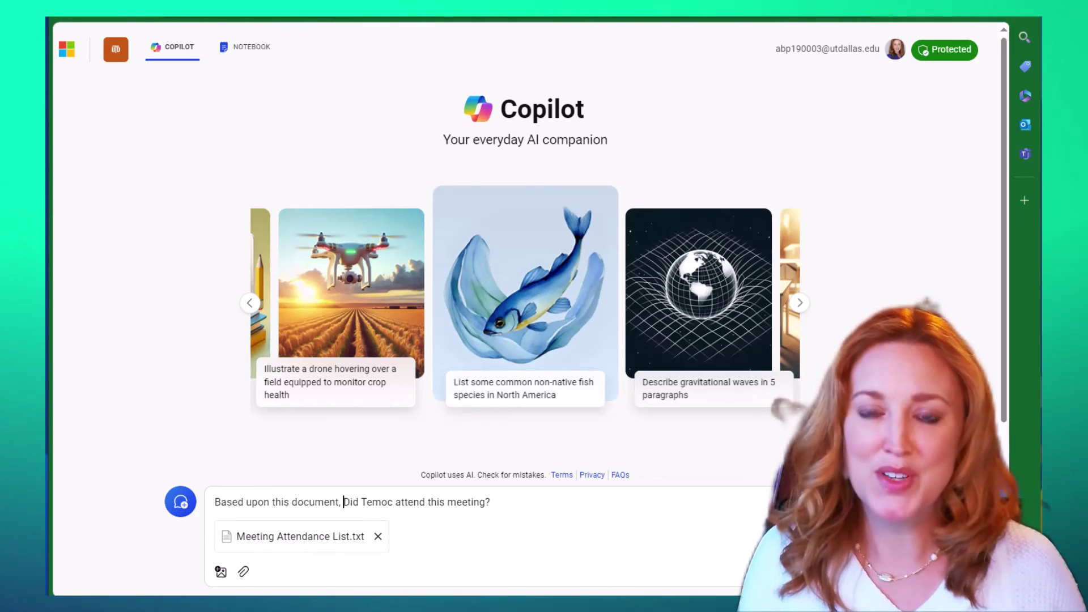
key("Return")
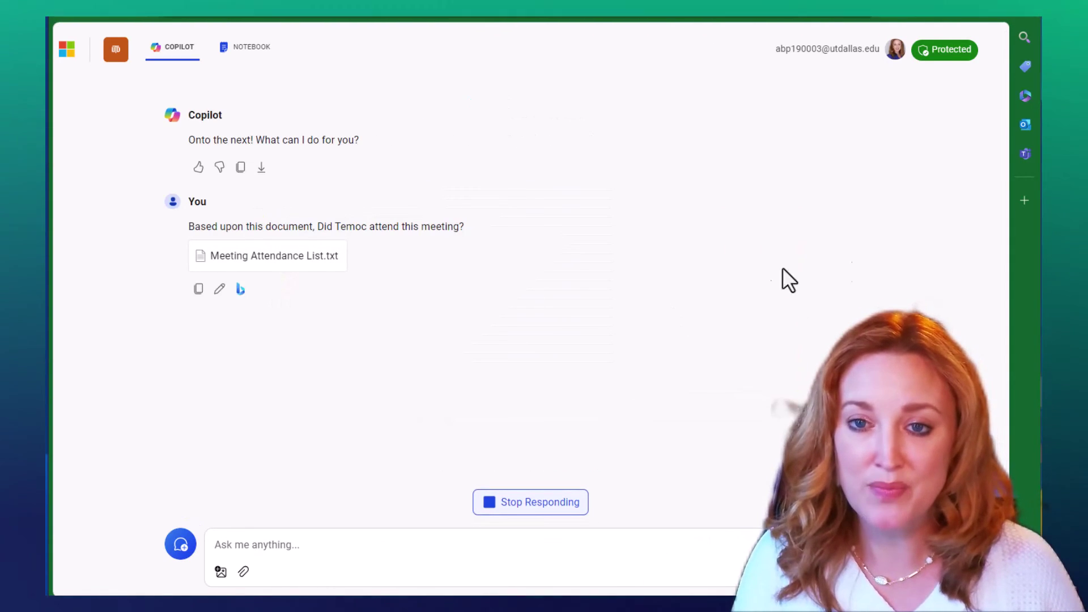